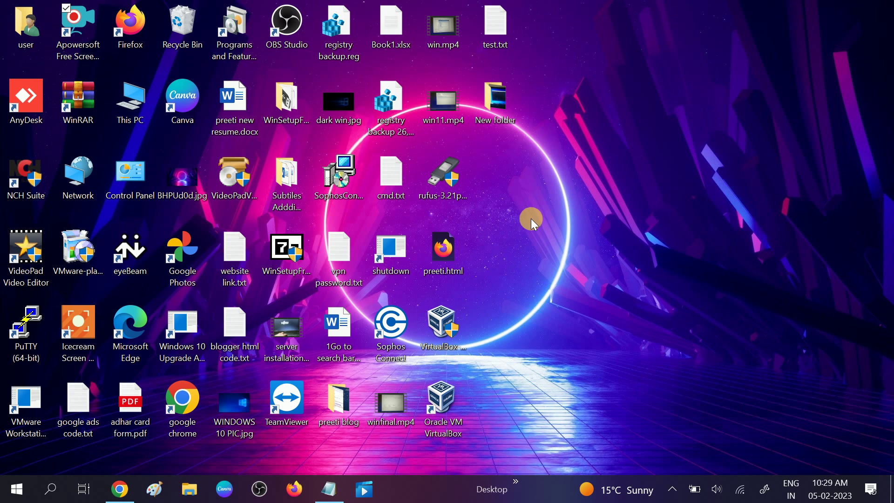
Search for 'servi' and open the Services app from the best match
click(53, 491)
text(servi)
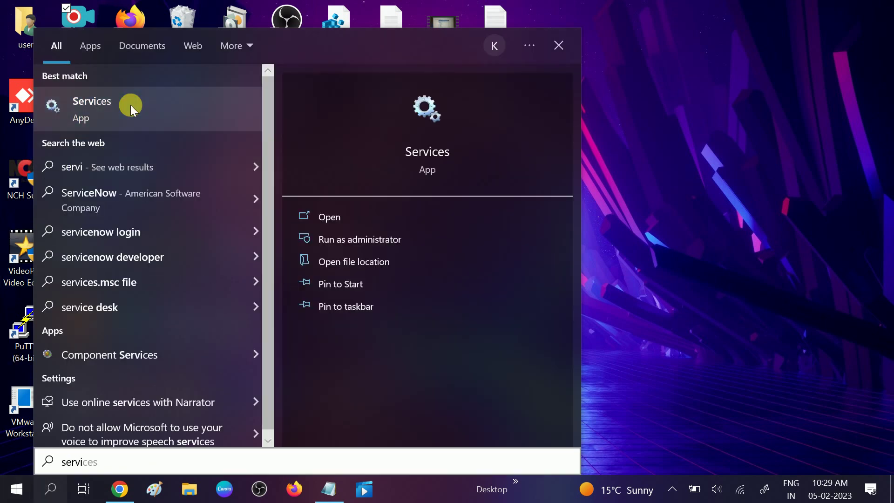
right_click(130, 105)
click(186, 119)
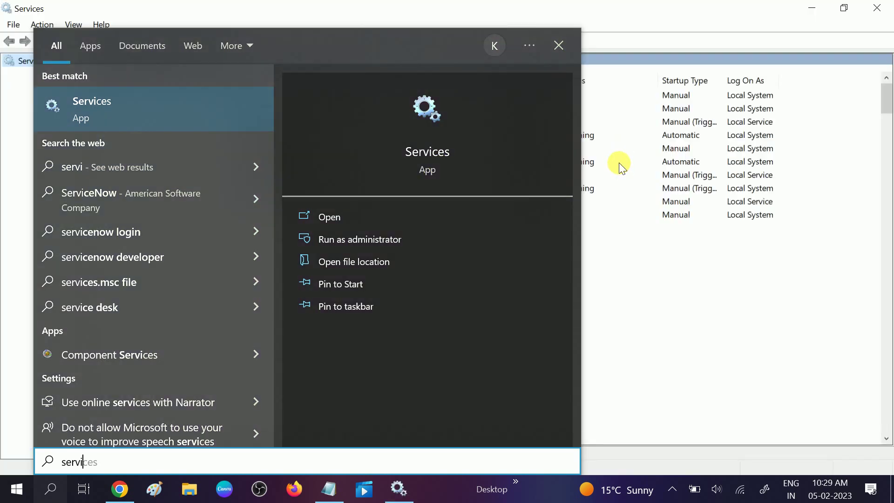
Select the Task Scheduler service by jumping to the T entries in the services list
click(617, 160)
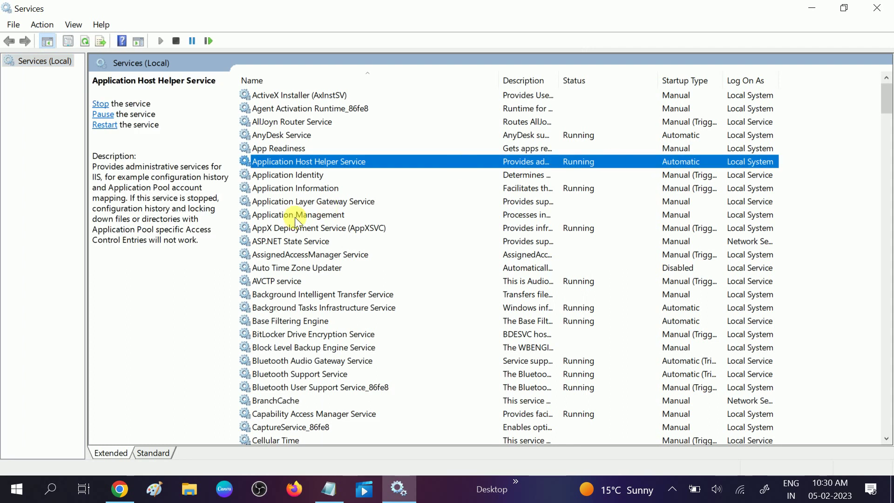
click(311, 212)
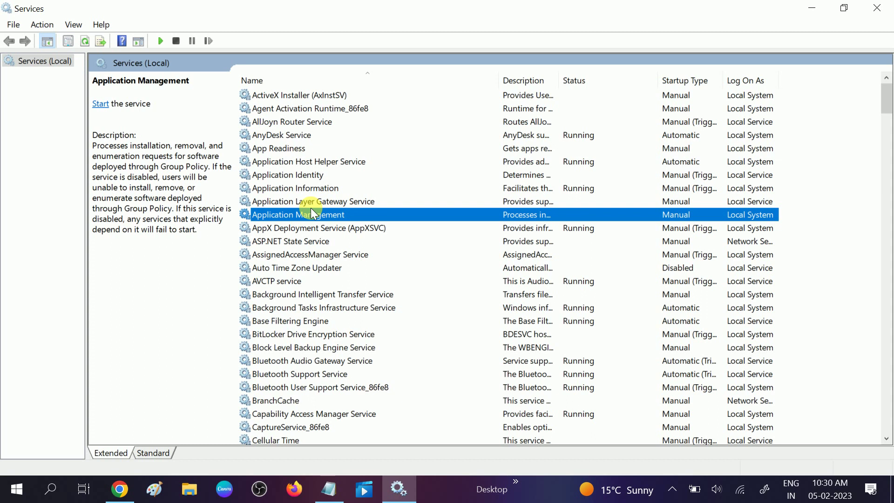
key(t)
key(Down)
key(Down)
key(Down)
key(Down)
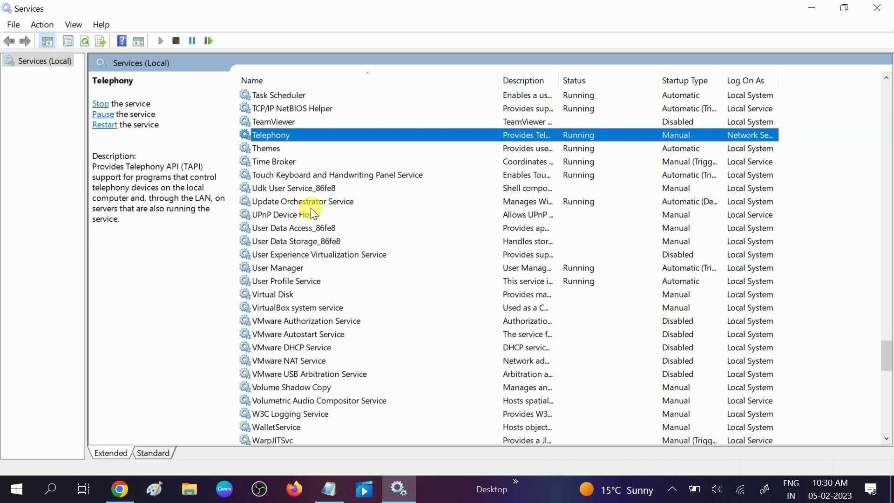
key(Up)
key(Up)
key(Up)
key(Up)
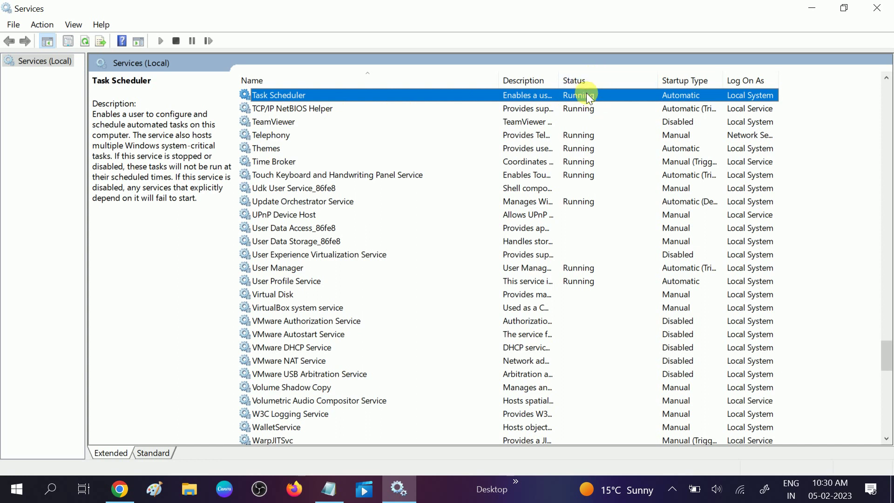
Check Task Scheduler's properties show Running with Automatic startup, then close Services
right_click(308, 92)
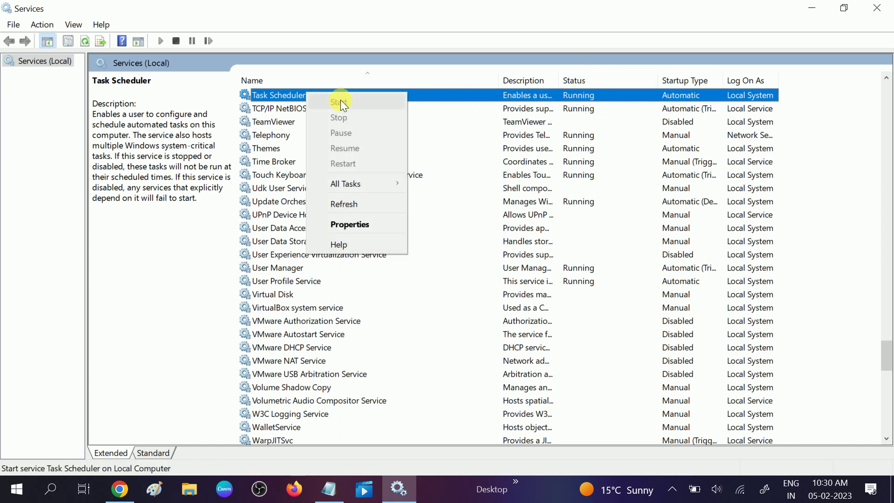
click(358, 226)
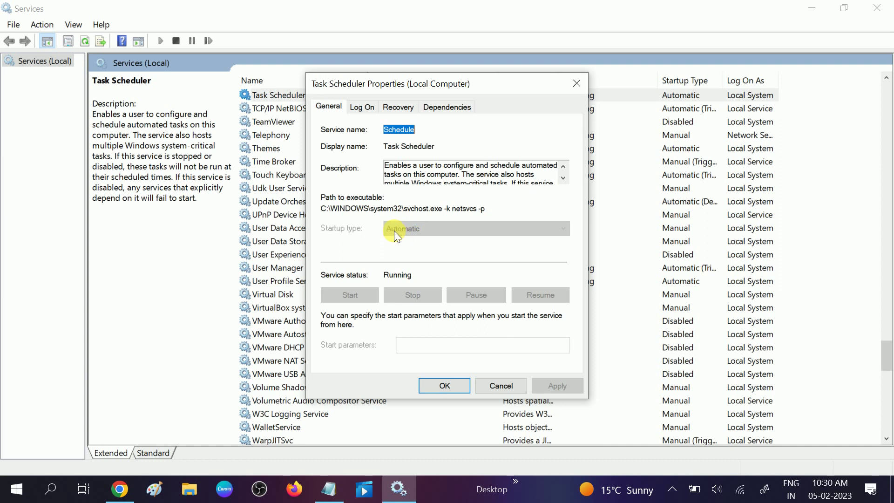
click(577, 85)
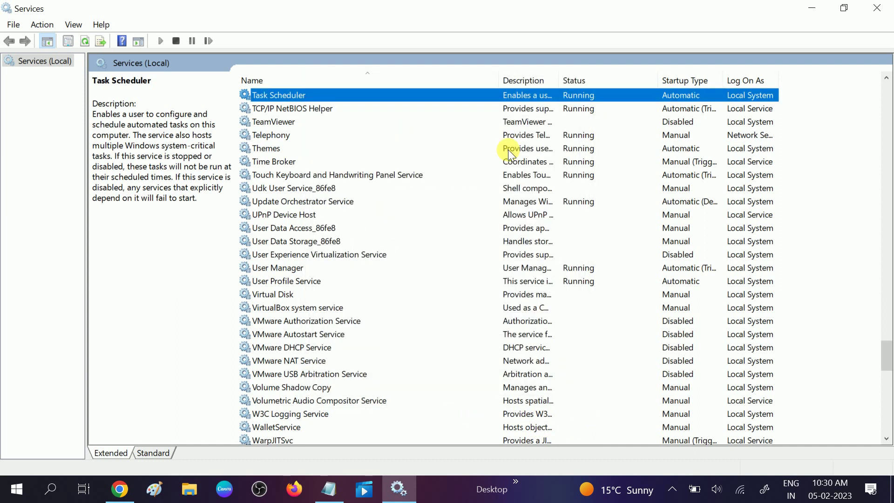
click(883, 6)
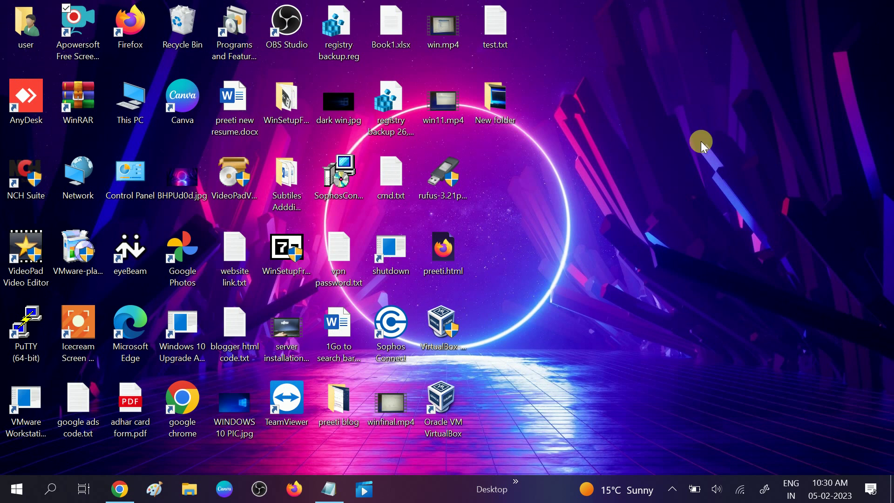
Refresh the desktop, then launch Command Prompt as administrator from a 'cmd' search
right_click(630, 129)
click(658, 171)
click(53, 492)
text(cmd)
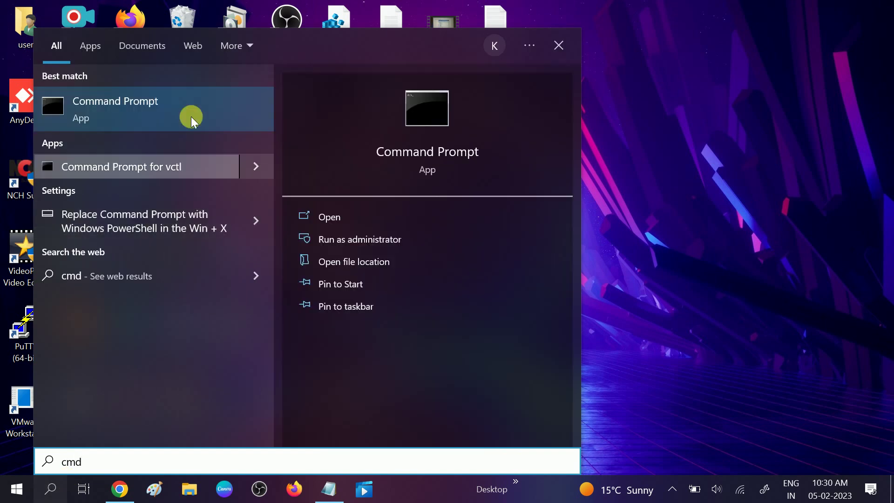
right_click(192, 118)
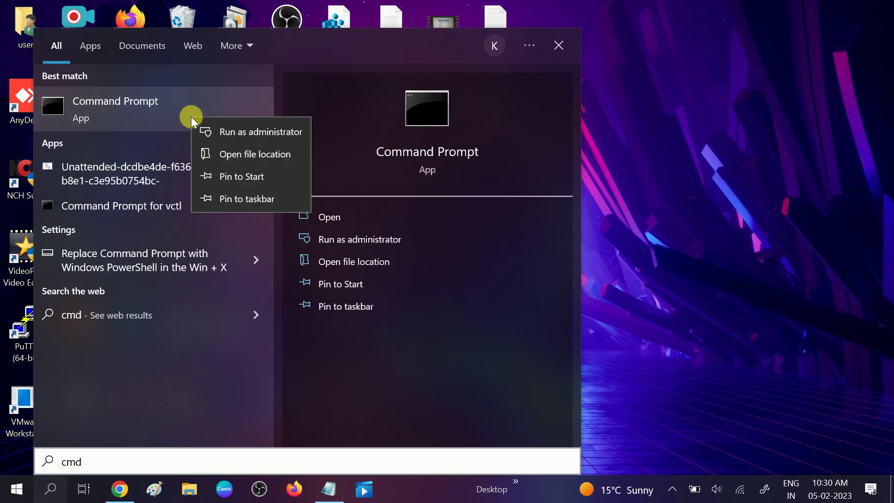
click(258, 132)
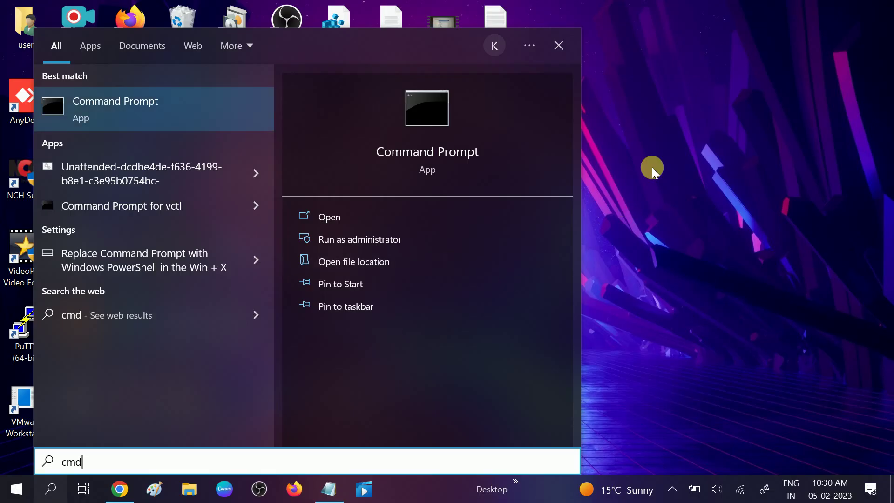
Run 'sfc /scannow' in the administrator console to start the system file check
click(651, 166)
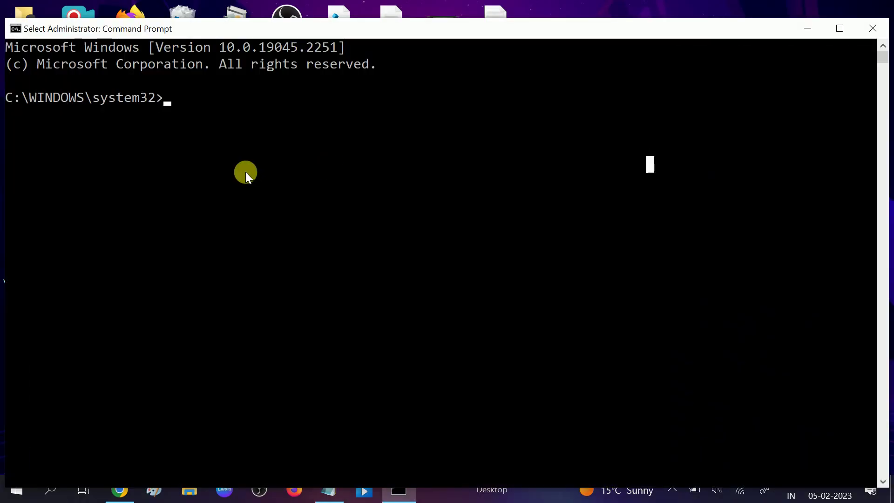
text(sfc )
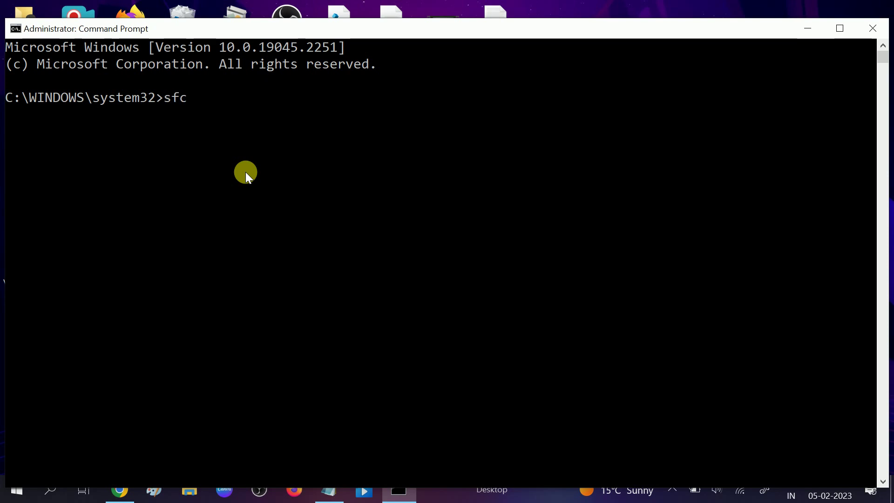
text(/scannow)
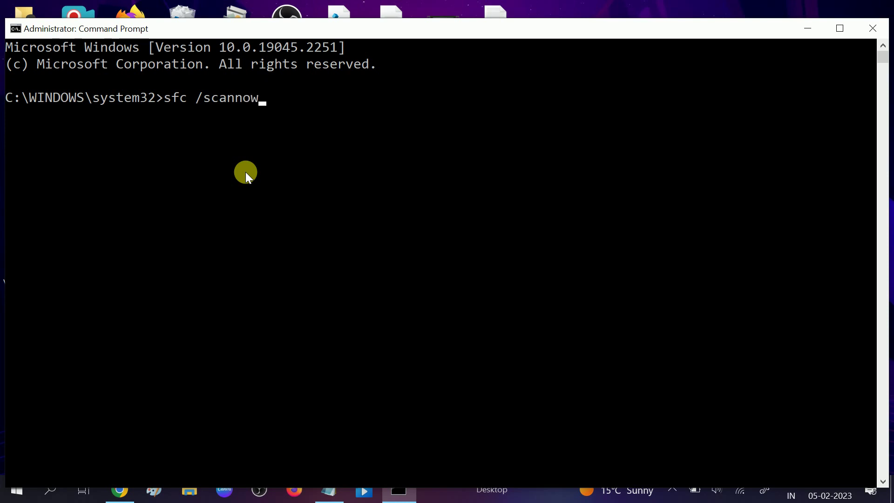
key(Return)
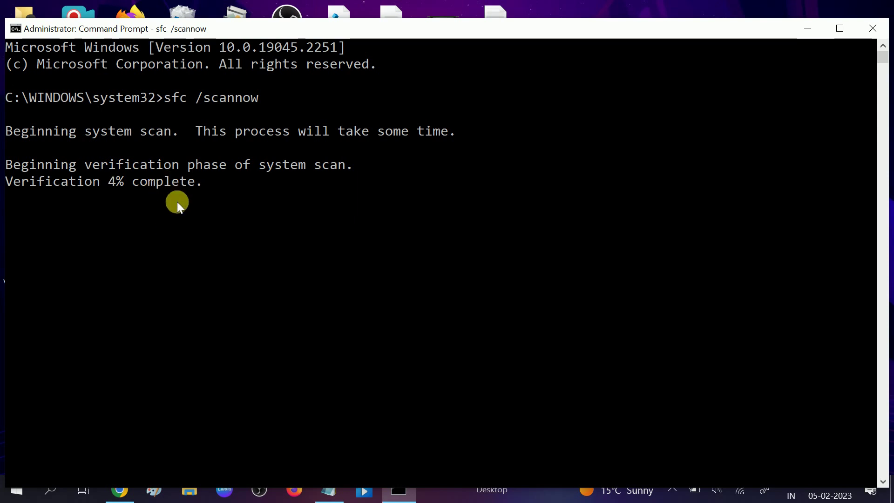
Close the console and reopen an administrator Command Prompt via a 'cmd' search
click(873, 28)
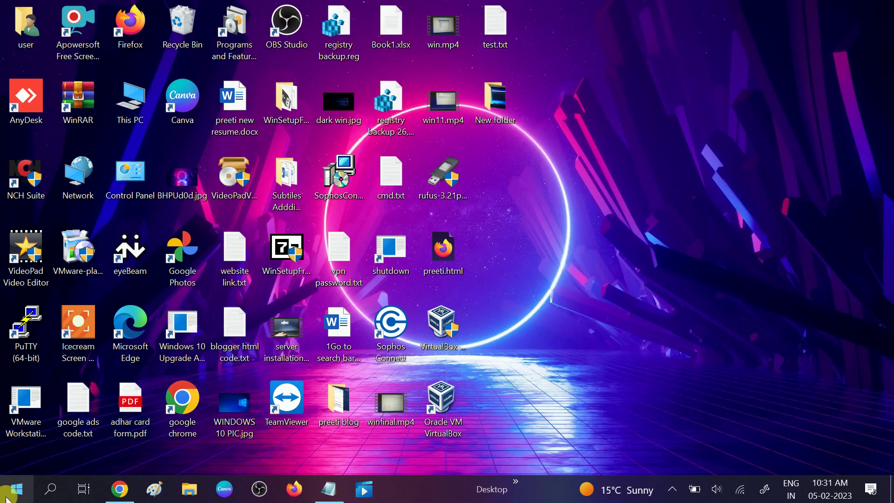
click(51, 493)
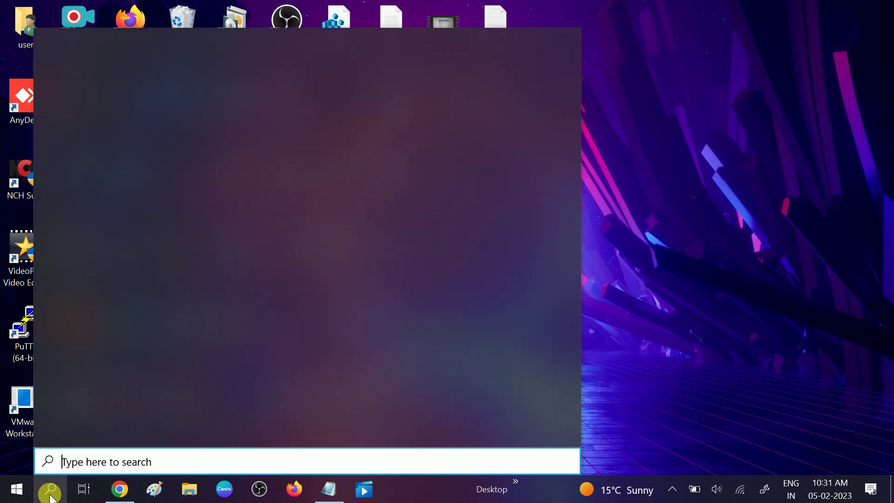
text(cmd)
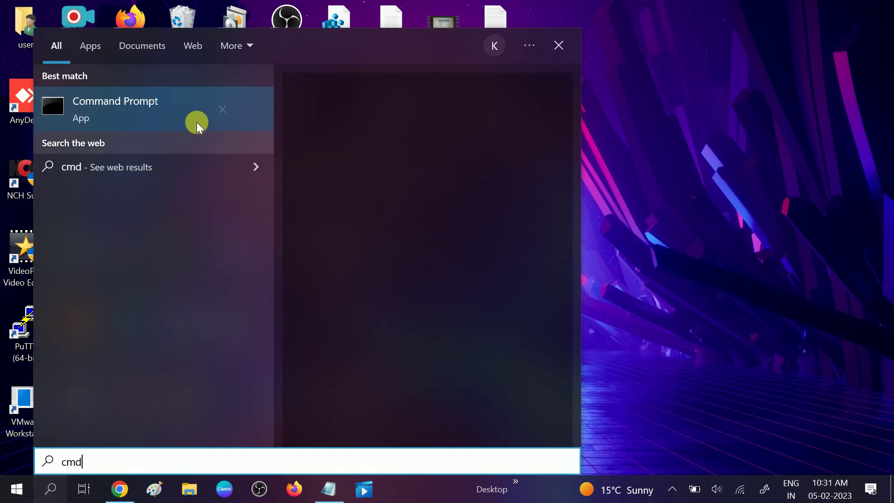
right_click(174, 109)
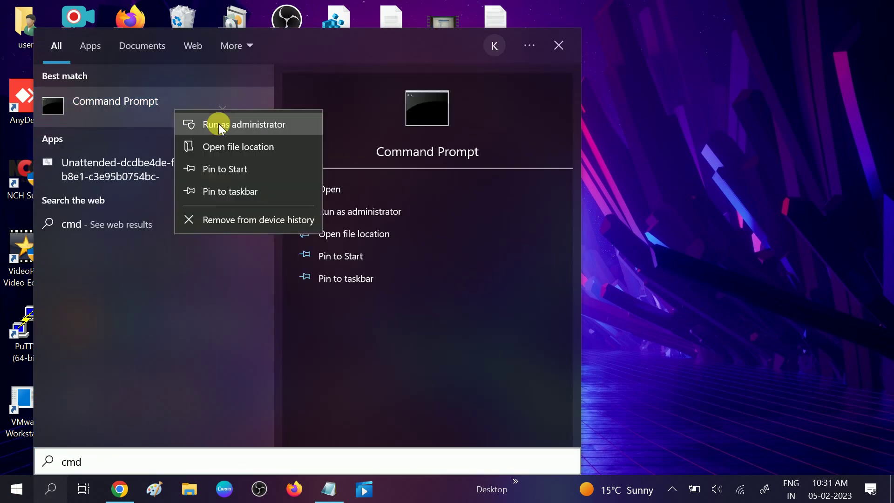
key(Escape)
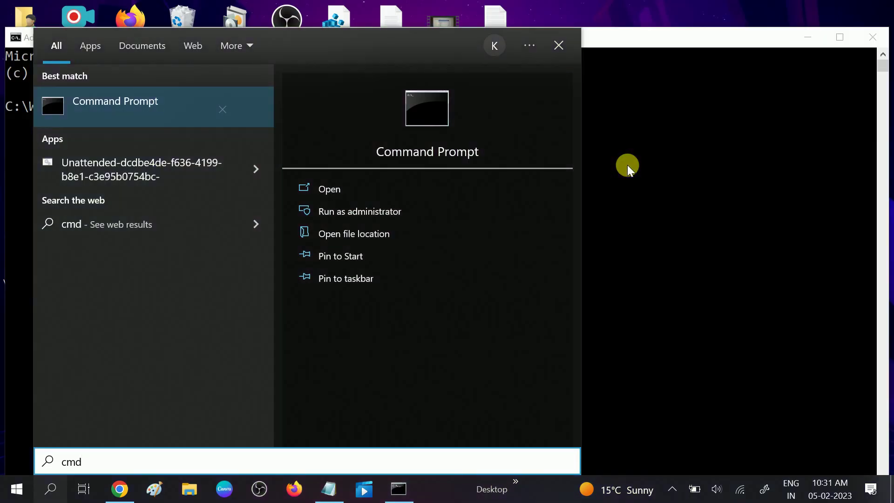
click(627, 164)
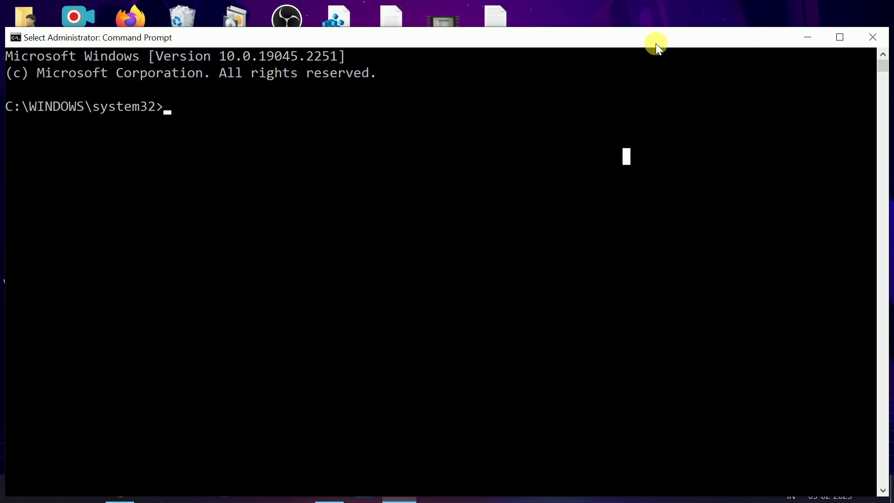
Move the console aside and select the DISM /Online /Cleanup-Image /RestoreHealth line in Notepad
drag(655, 42, 672, 14)
click(329, 489)
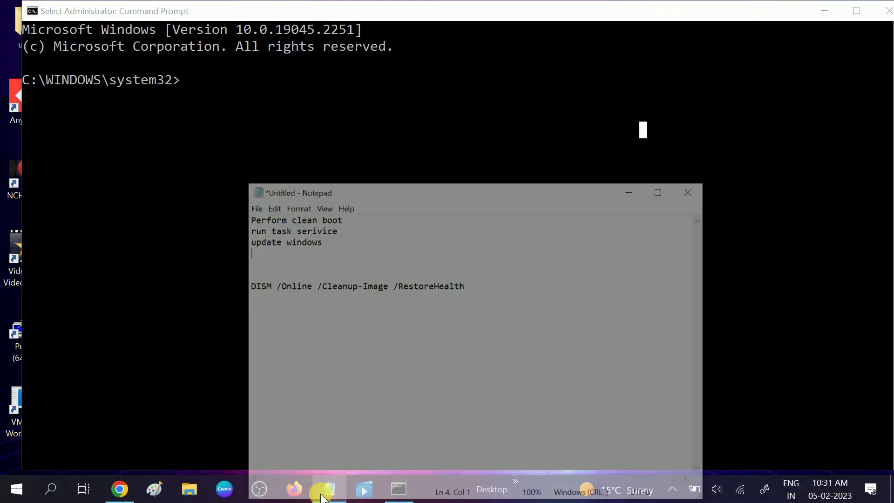
drag(242, 262, 491, 266)
key(super+c)
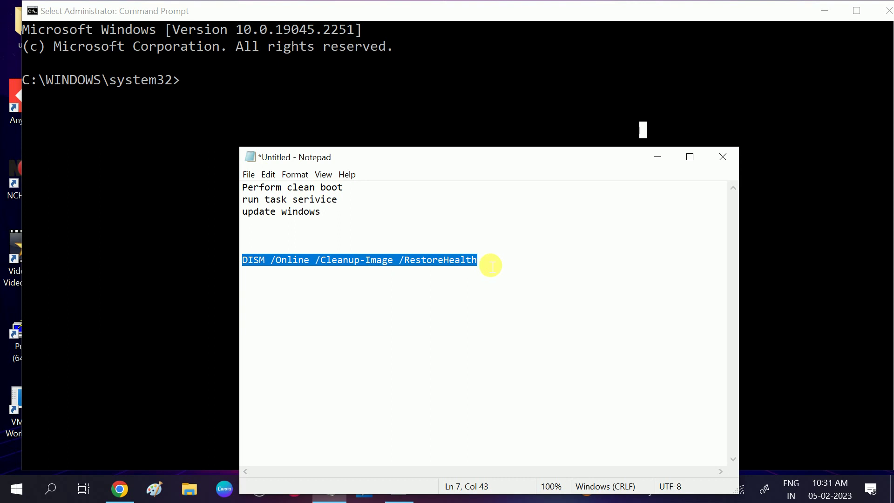
Paste and run DISM /Online /Cleanup-Image /RestoreHealth in the elevated Command Prompt
click(191, 82)
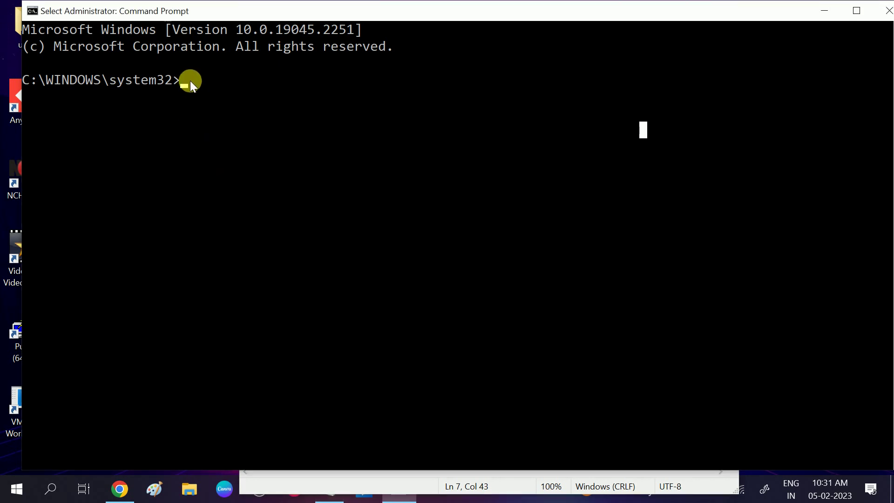
right_click(192, 83)
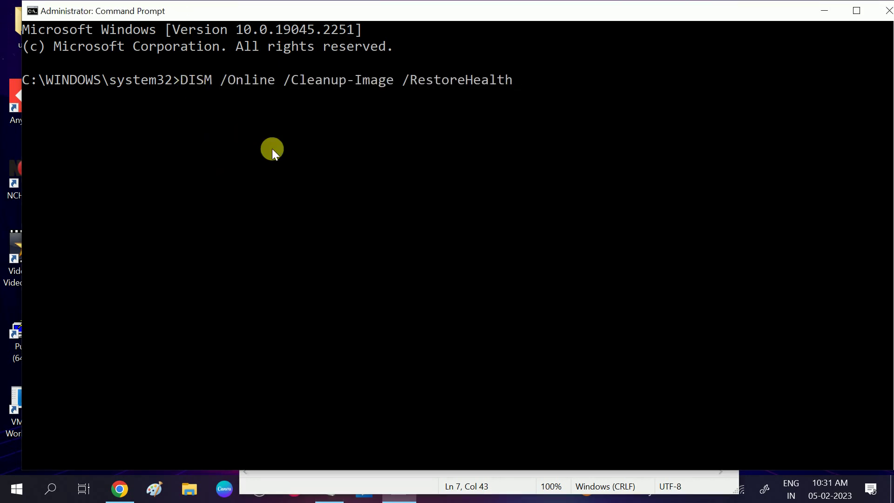
key(Return)
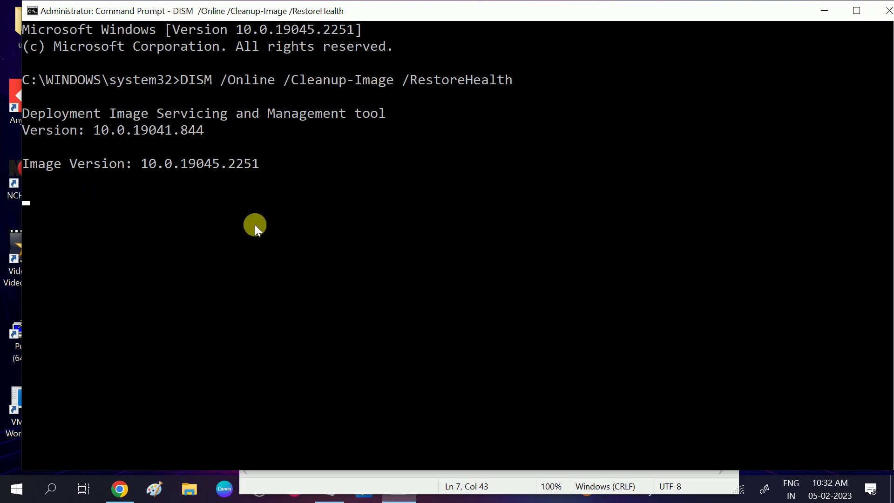
Close the DISM console, select the 'Perform clean boot' note line, and minimize Notepad
click(883, 11)
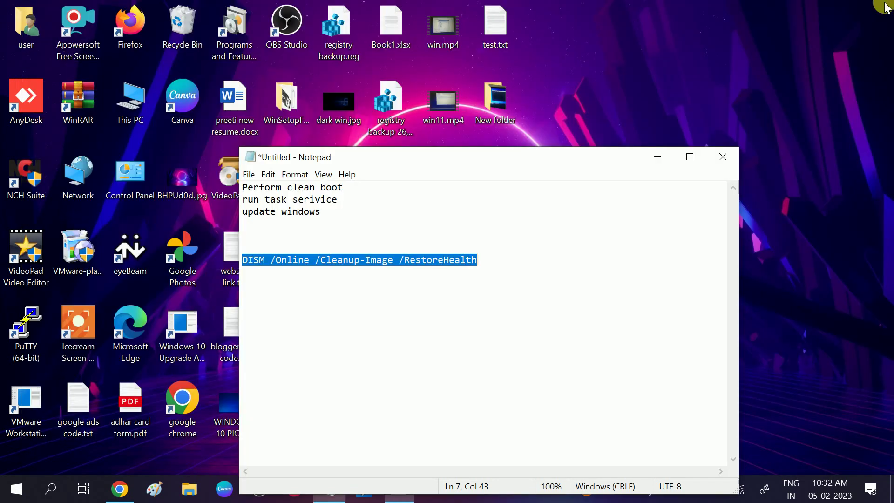
click(410, 237)
click(244, 187)
drag(249, 187, 356, 186)
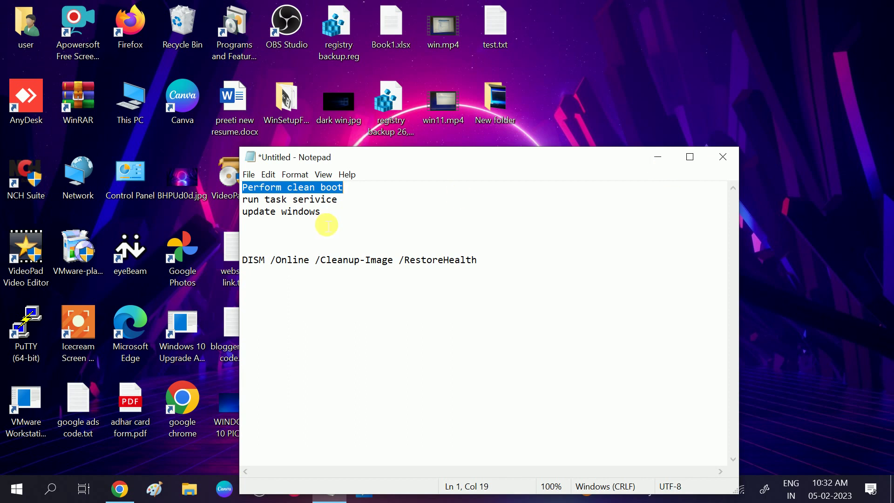
click(662, 162)
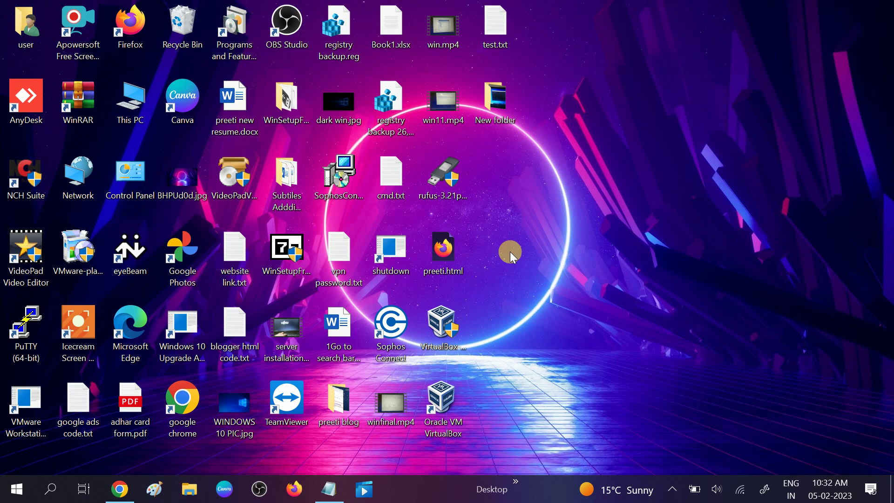
Launch msconfig from the Run dialog
key(super+r)
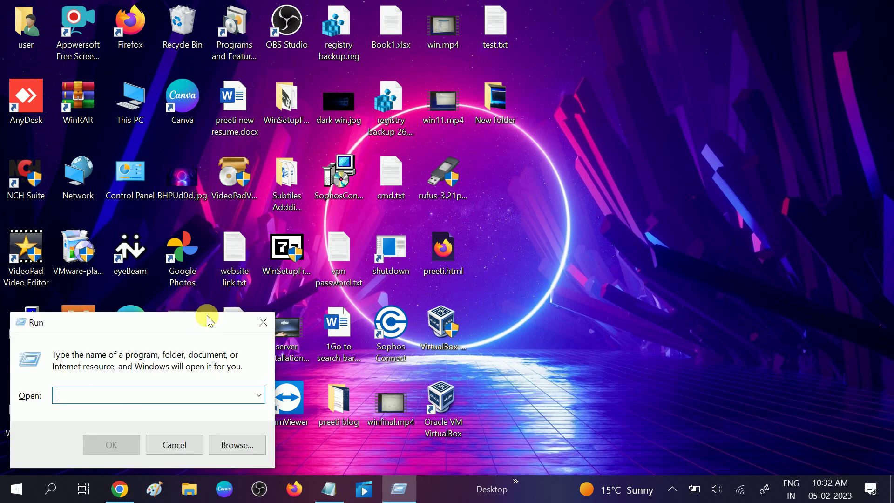
text(m)
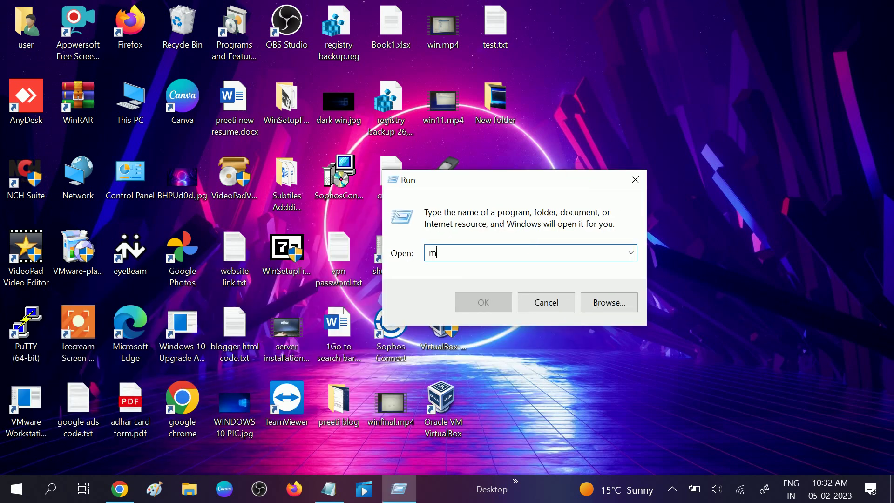
text(scon)
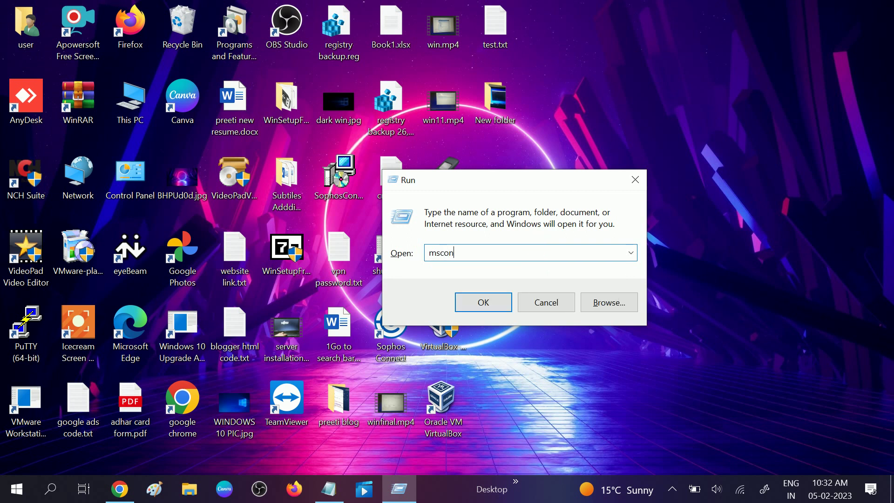
text(fig)
key(Return)
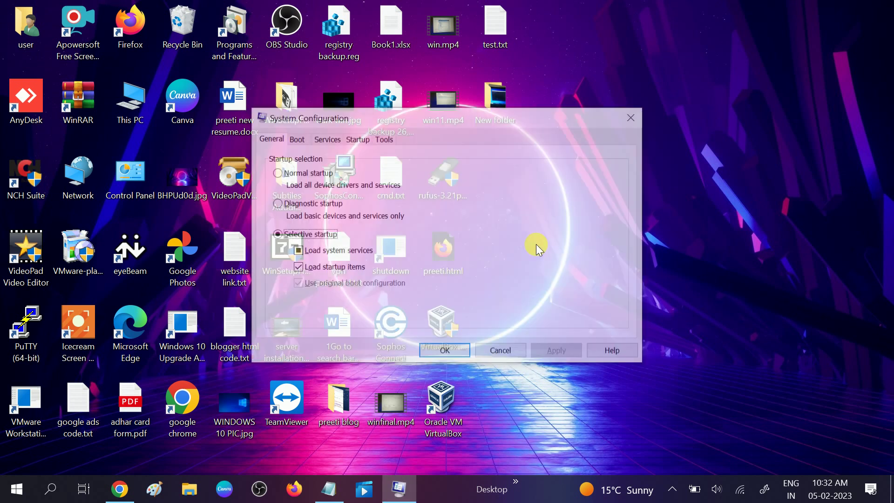
Hide all Microsoft services on the Services tab, review the disabled ones, then close System Configuration
click(326, 139)
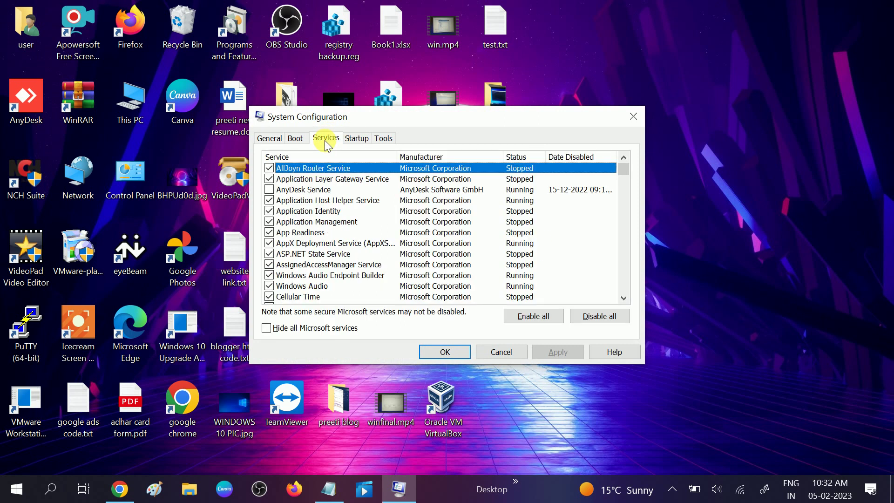
click(266, 328)
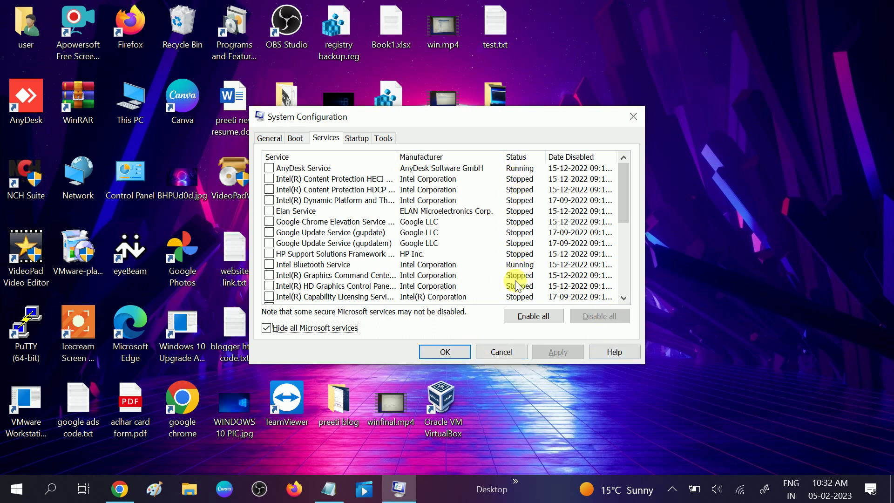
drag(626, 199, 621, 265)
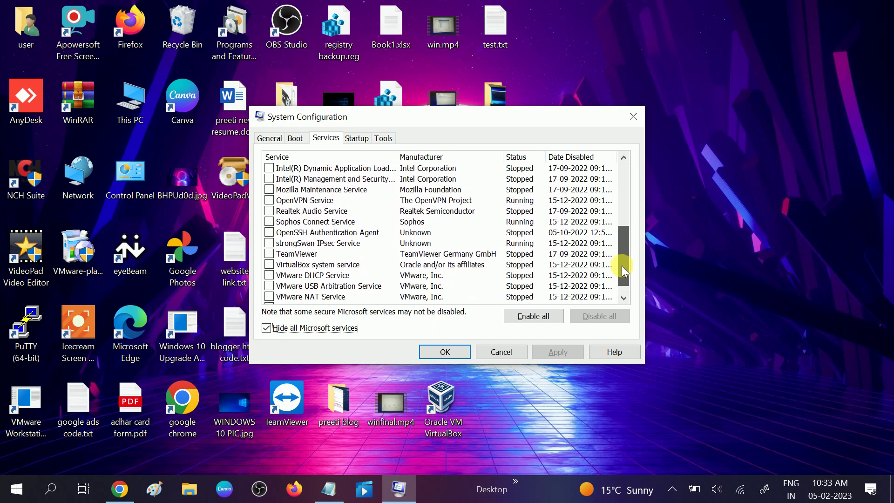
click(263, 330)
click(269, 330)
click(269, 331)
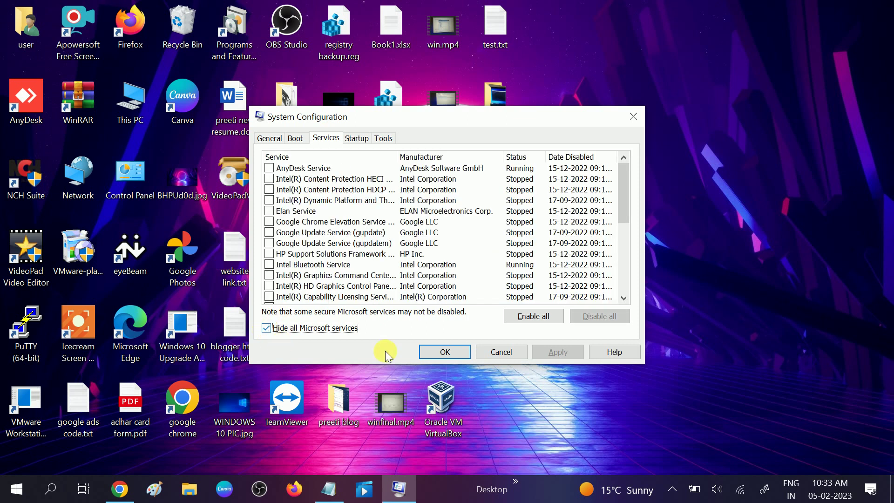
click(268, 329)
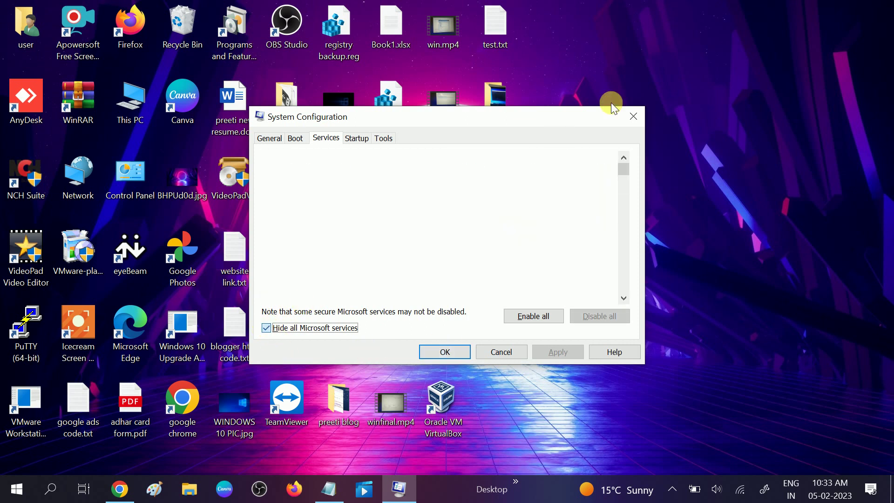
click(634, 116)
right_click(638, 114)
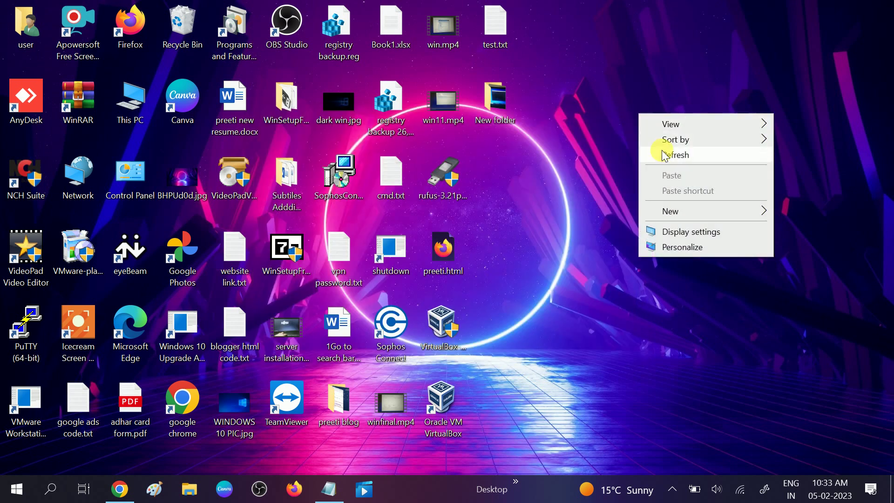
click(669, 154)
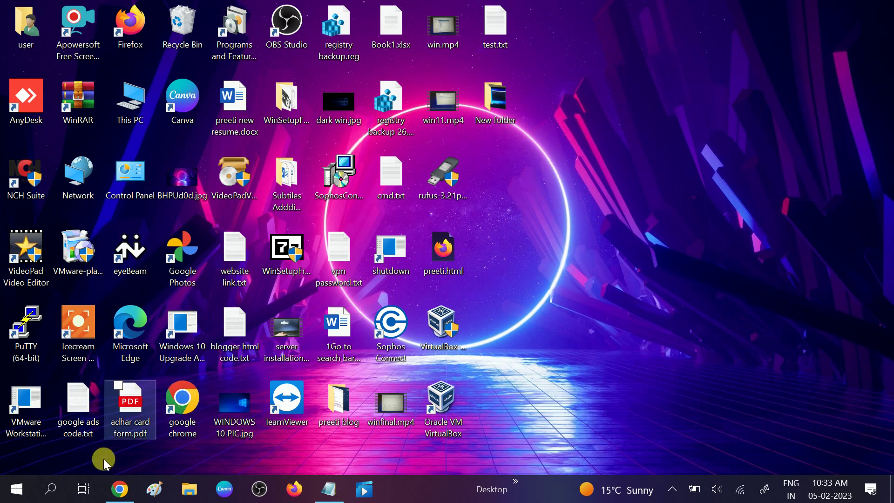
Search Windows for 'check for updates' and open the Check for updates settings page
click(51, 489)
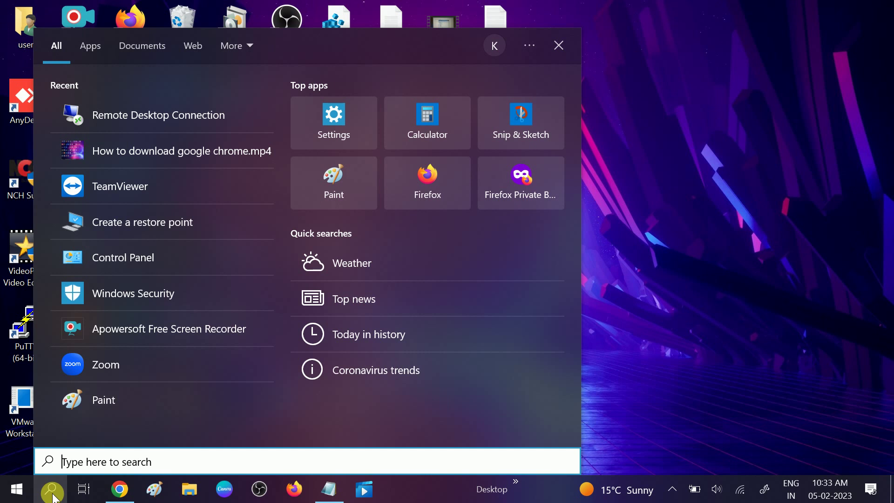
text(wind)
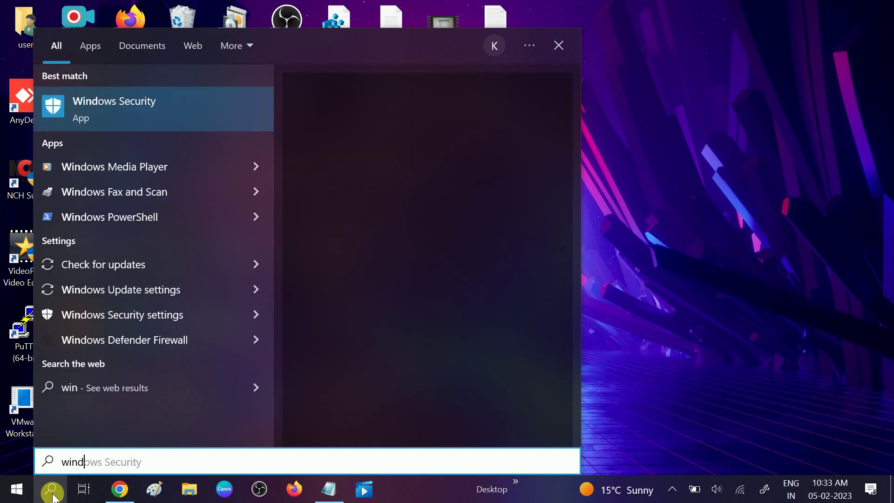
text(ows)
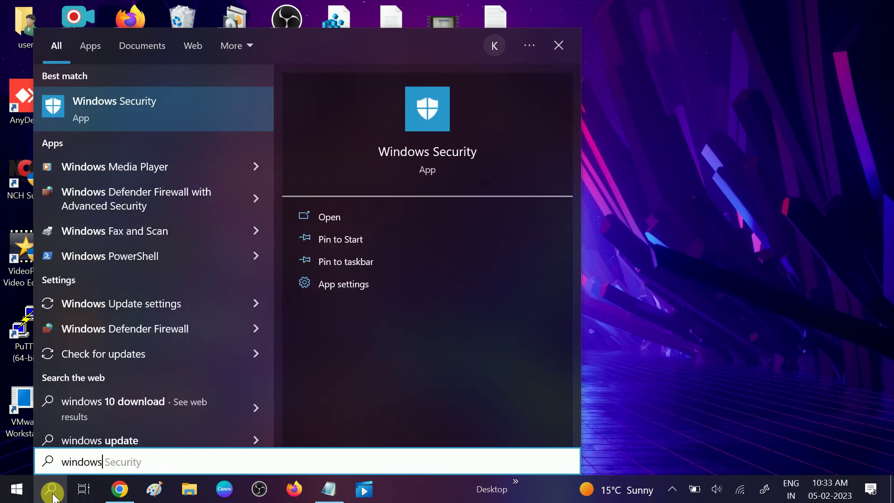
key(BackSpace)
key(BackSpace)
key(BackSpace)
key(BackSpace)
key(BackSpace)
key(BackSpace)
key(BackSpace)
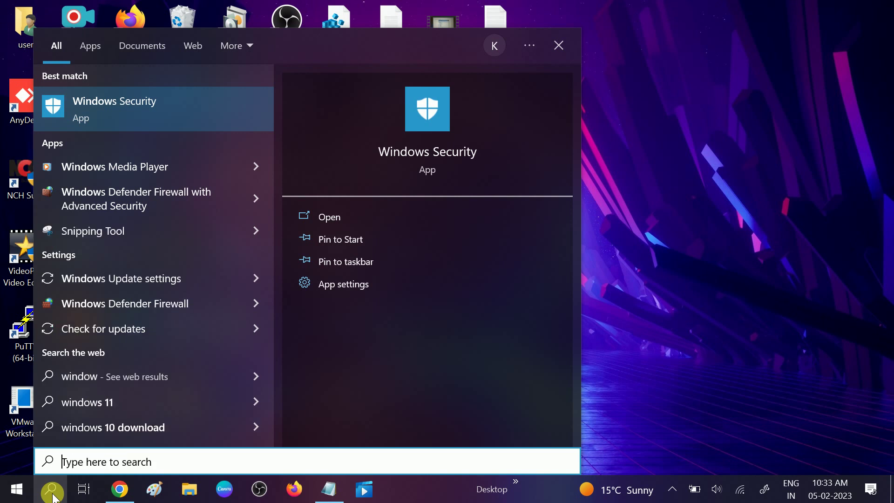
text(check )
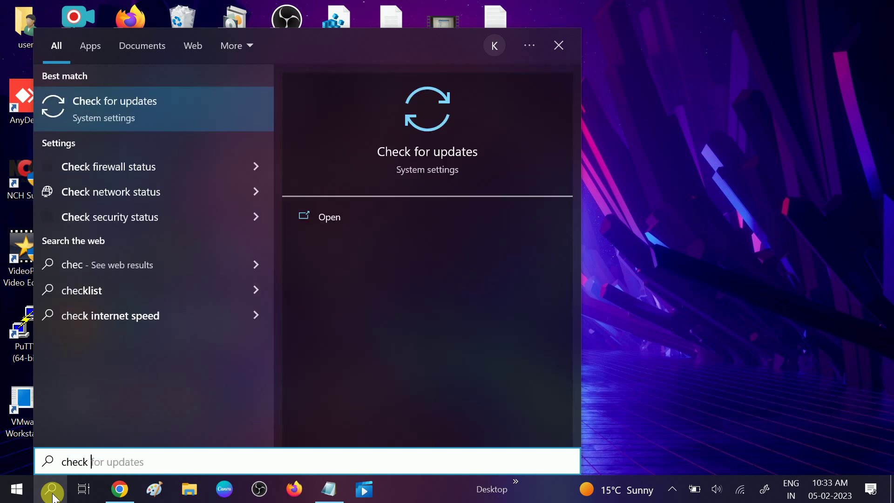
text(for)
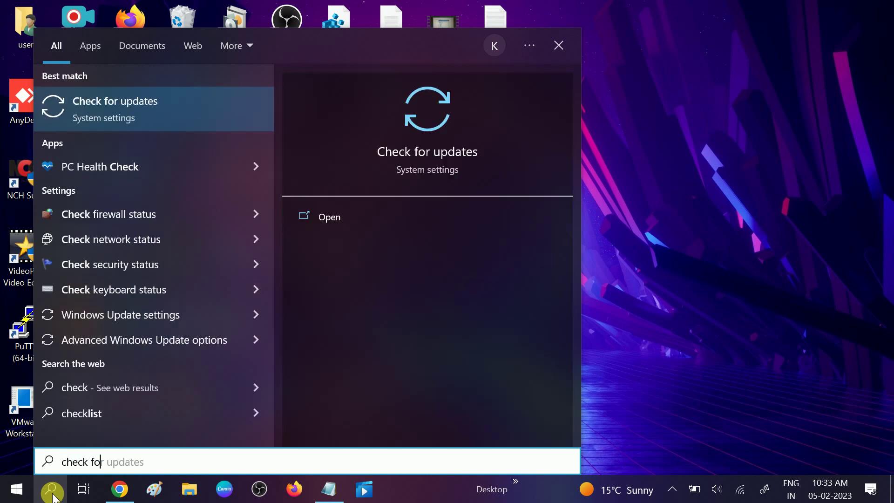
click(139, 109)
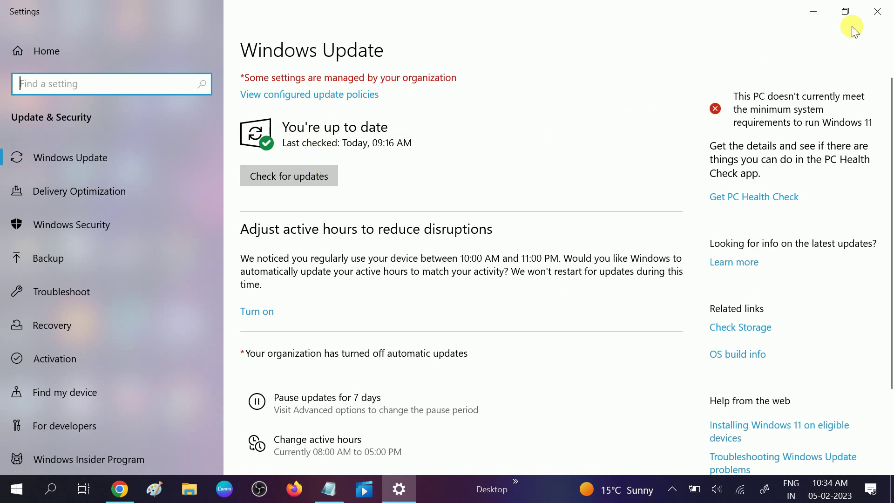
Close the up-to-date Windows Update page in Settings and refresh the desktop
click(877, 11)
right_click(532, 157)
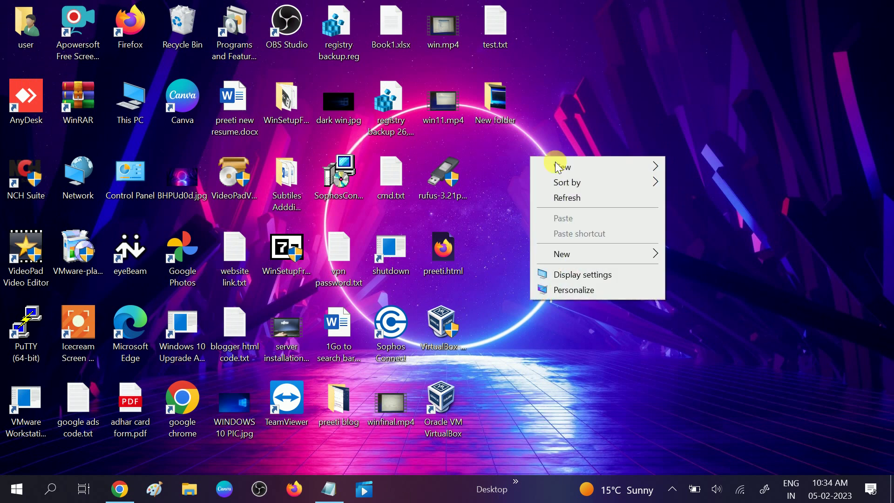
click(577, 194)
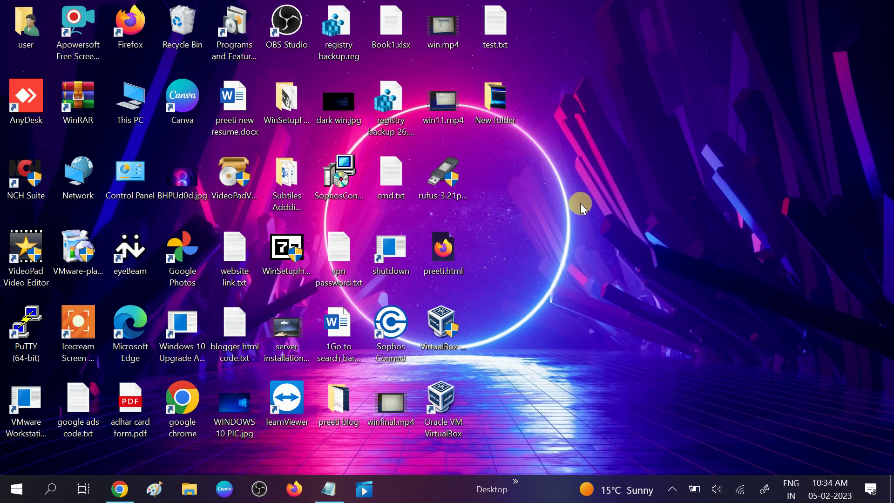